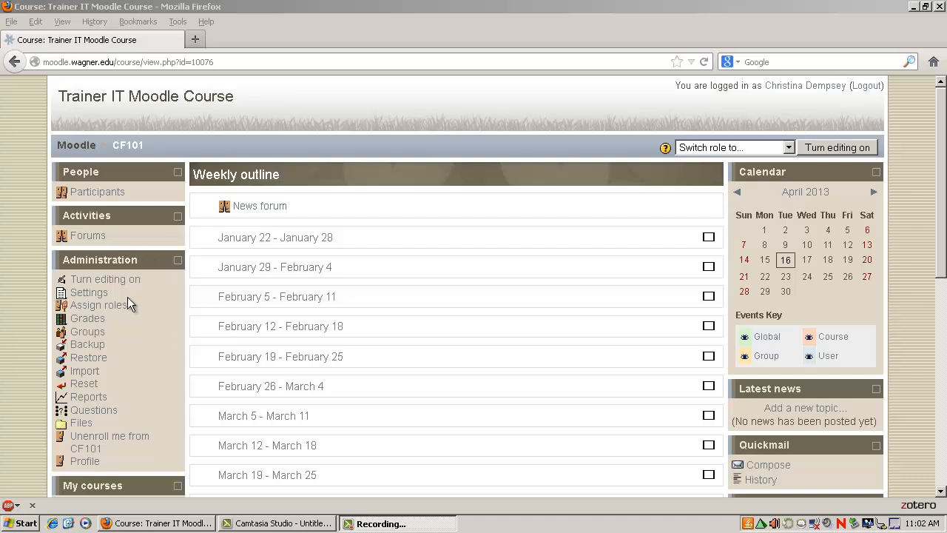
Start a new Multiple Choice question from the course's question bank
{"action": "left_click", "coordinate": [117, 409]}
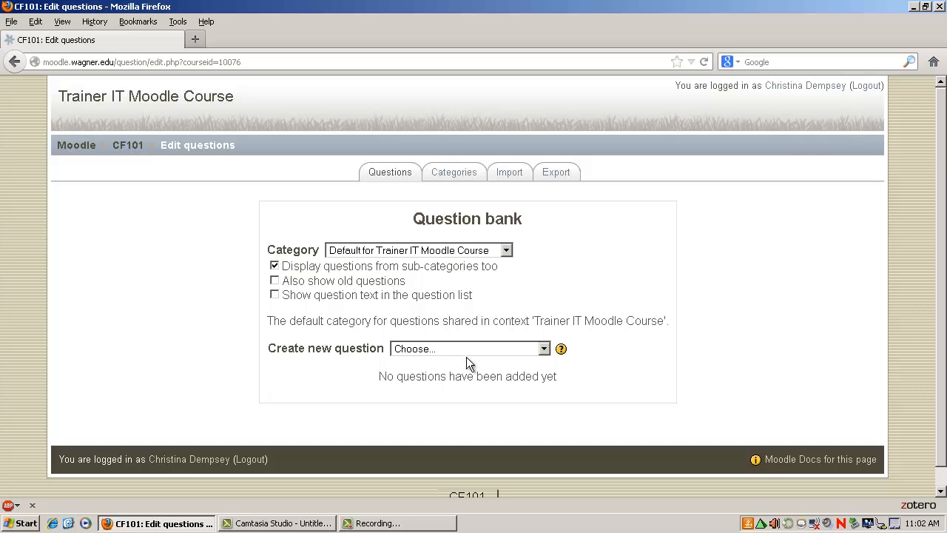
{"action": "left_click", "coordinate": [492, 350]}
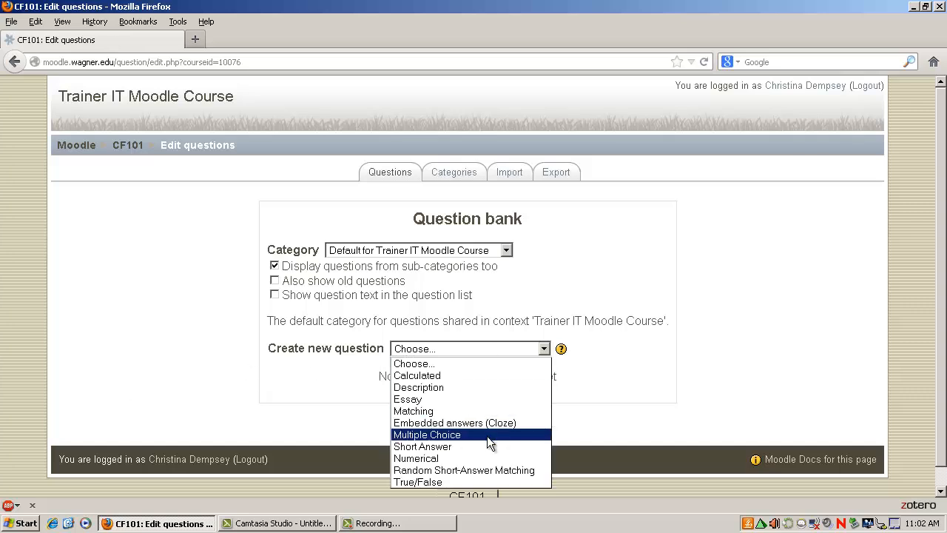
{"action": "left_click", "coordinate": [487, 435]}
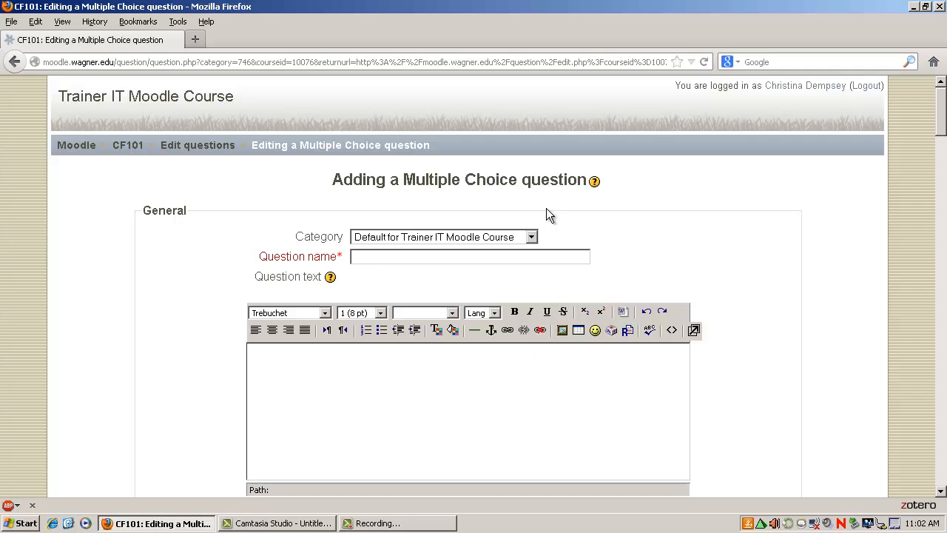
Assign the question to the Quiz 1 category and name it "Question 1"
{"action": "left_click", "coordinate": [531, 236]}
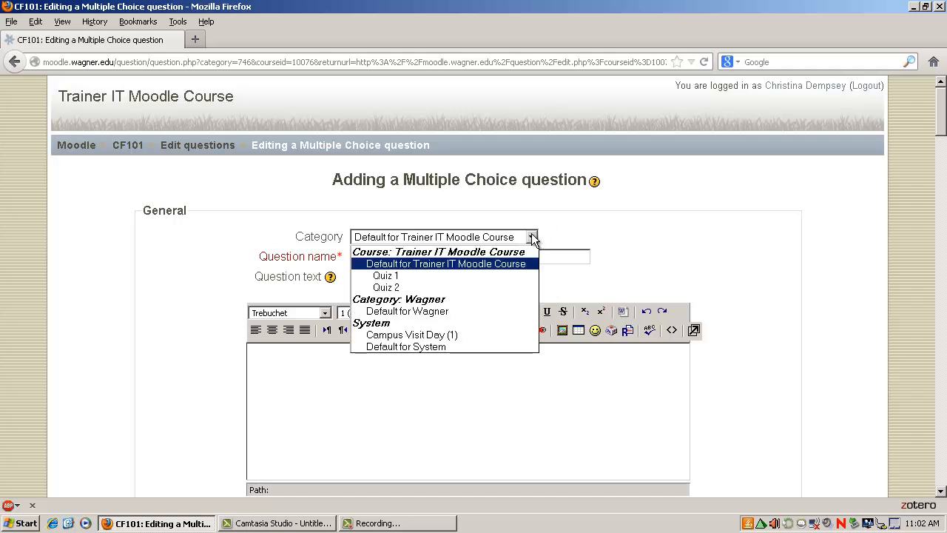
{"action": "left_click", "coordinate": [520, 279]}
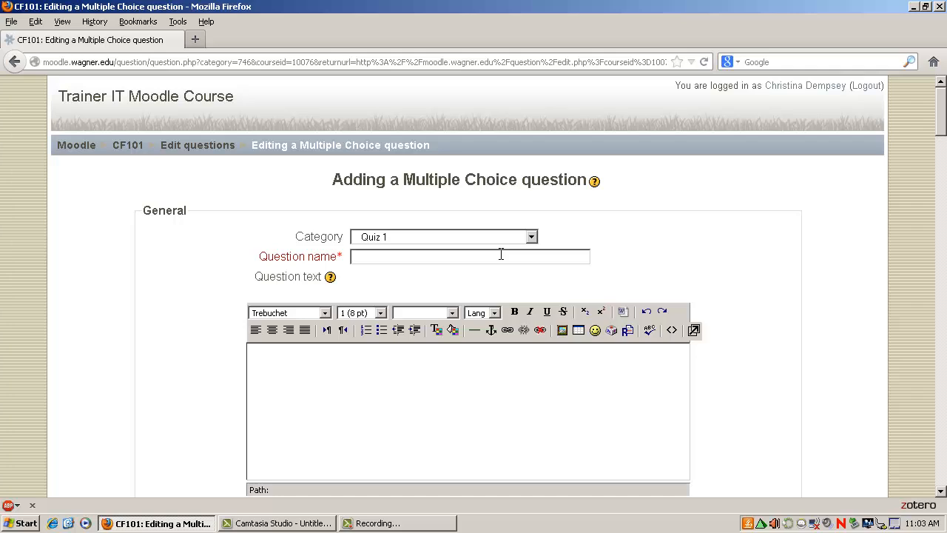
{"action": "type", "text": "Question 1"}
Enter "What year was Walt Disney born in?" as the question text
{"action": "left_click", "coordinate": [431, 397]}
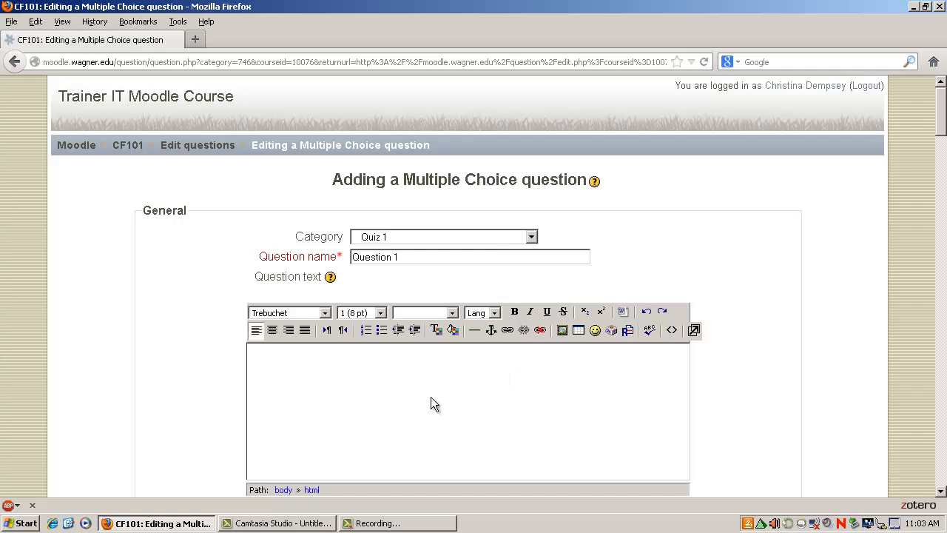
{"action": "type", "text": "What year was Walt Disney "}
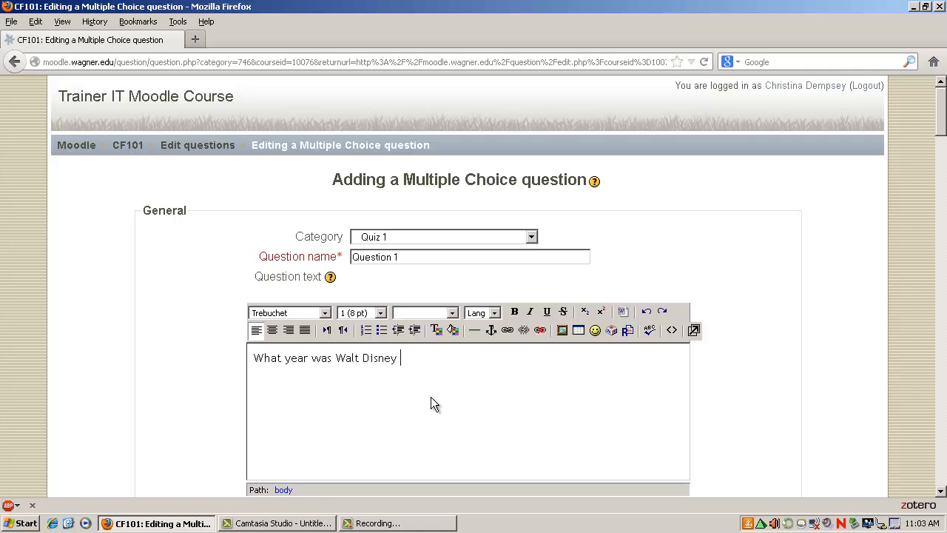
{"action": "type", "text": "born in?"}
Review the available options for the display image, one or multiple answers, and choice numbering, keeping the current selections
{"action": "scroll", "coordinate": [447, 394], "scroll_direction": "down", "scroll_amount": 4}
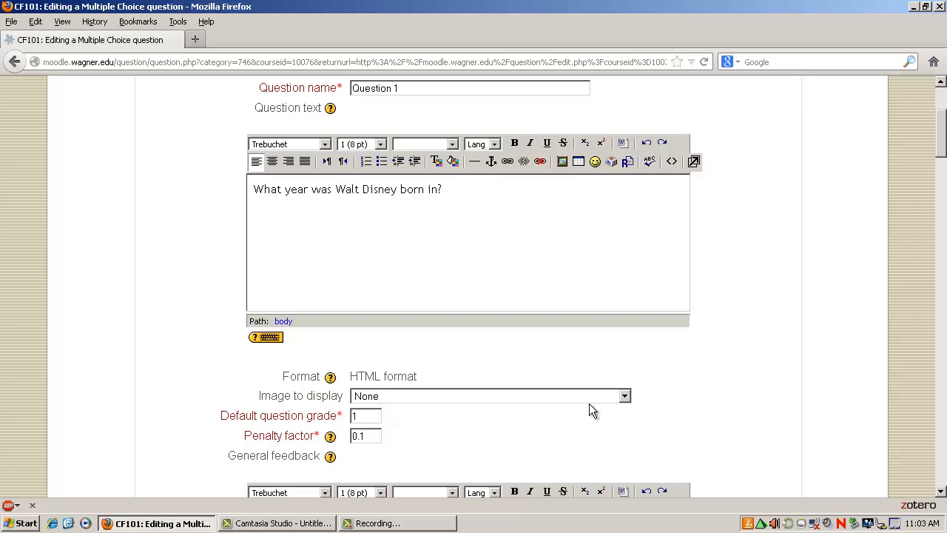
{"action": "left_click", "coordinate": [625, 399]}
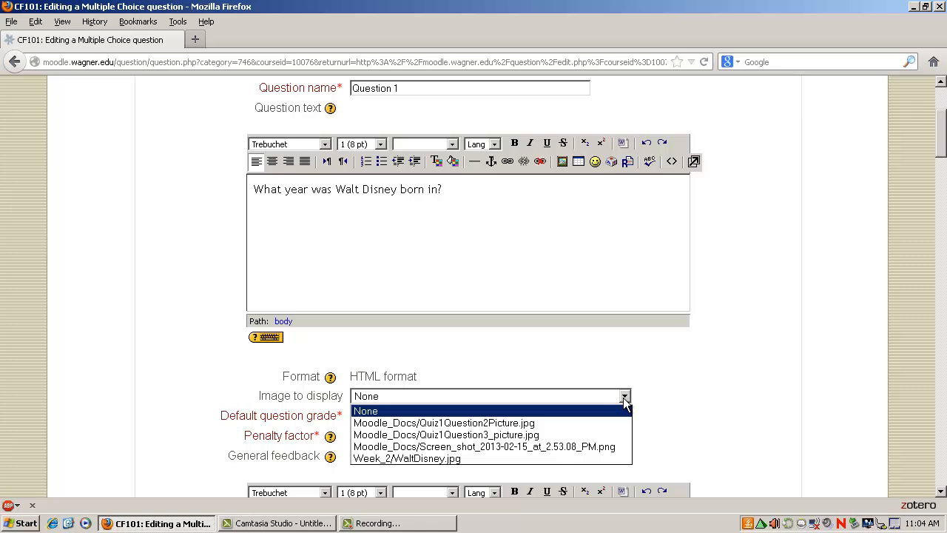
{"action": "left_click", "coordinate": [657, 398]}
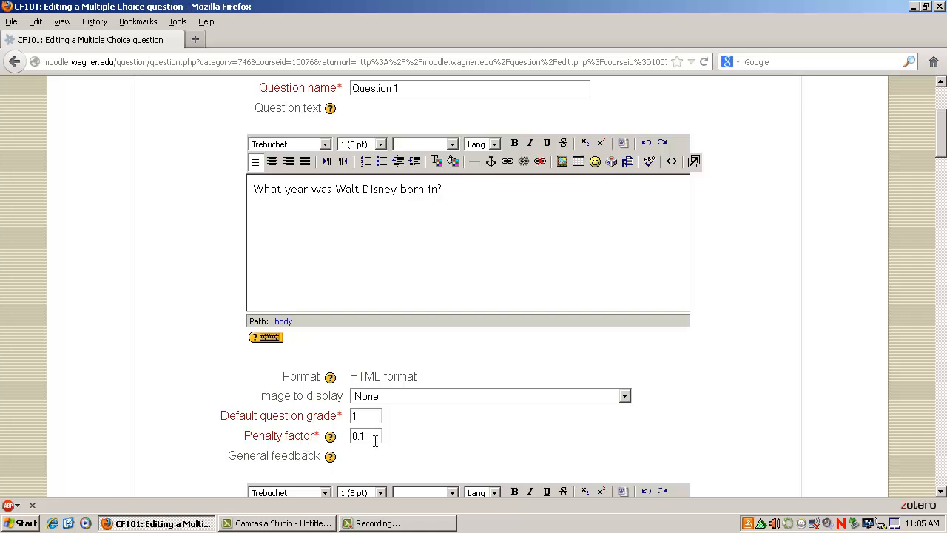
{"action": "scroll", "coordinate": [722, 420], "scroll_direction": "down", "scroll_amount": 6}
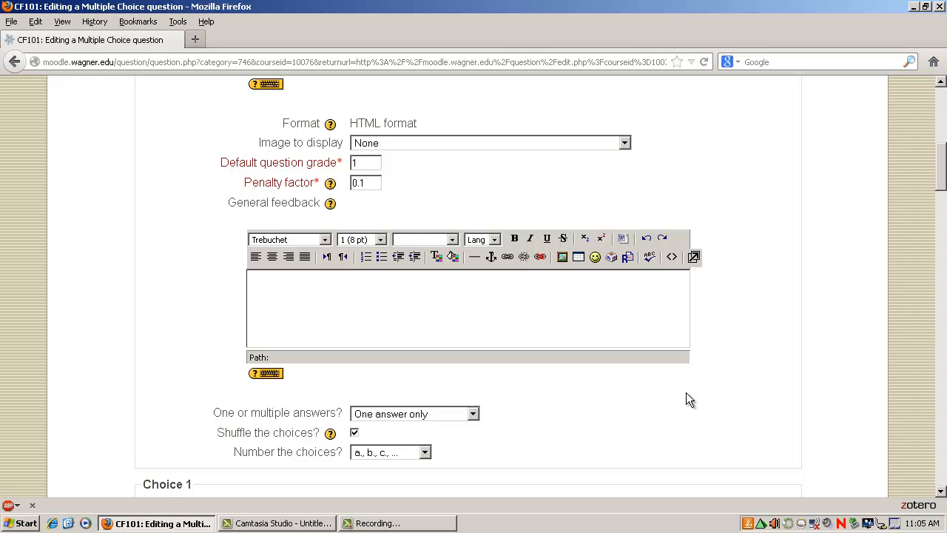
{"action": "scroll", "coordinate": [452, 397], "scroll_direction": "down", "scroll_amount": 2}
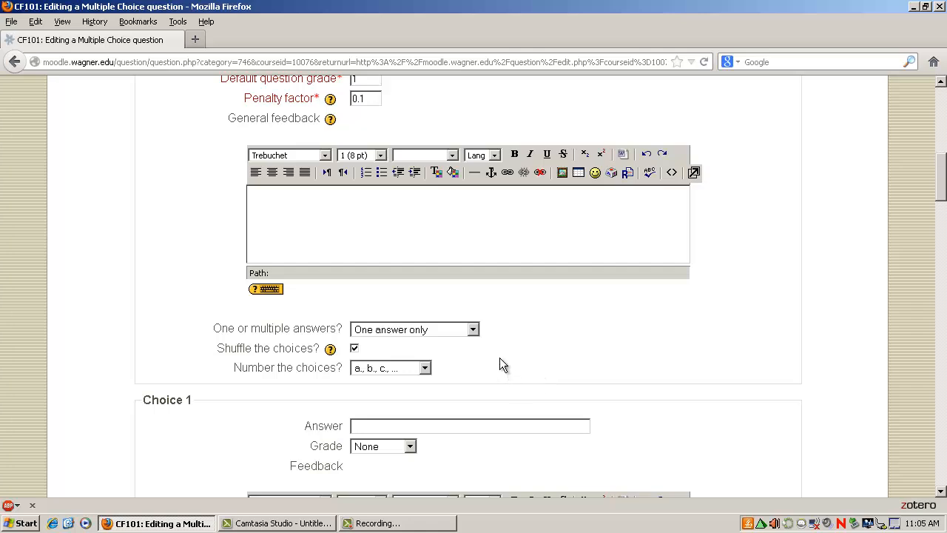
{"action": "left_click", "coordinate": [474, 330]}
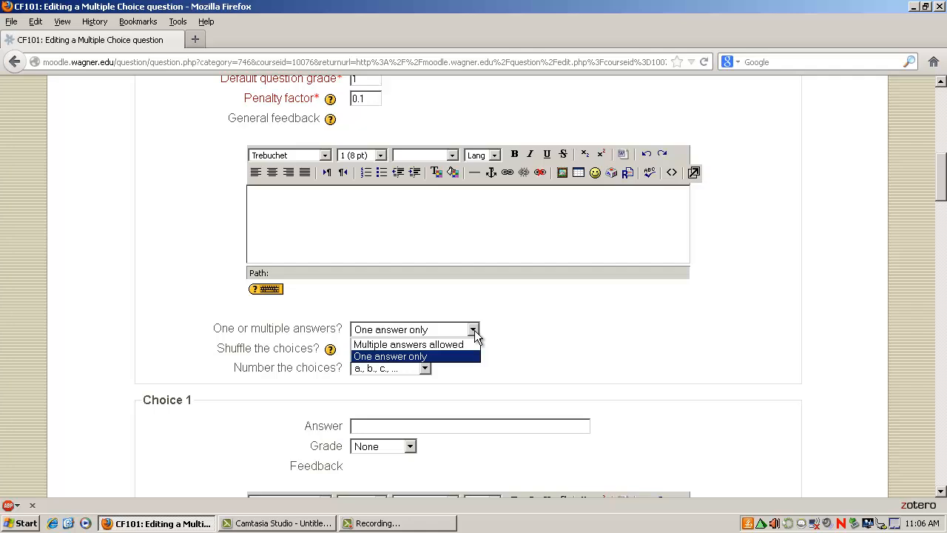
{"action": "left_click", "coordinate": [523, 324]}
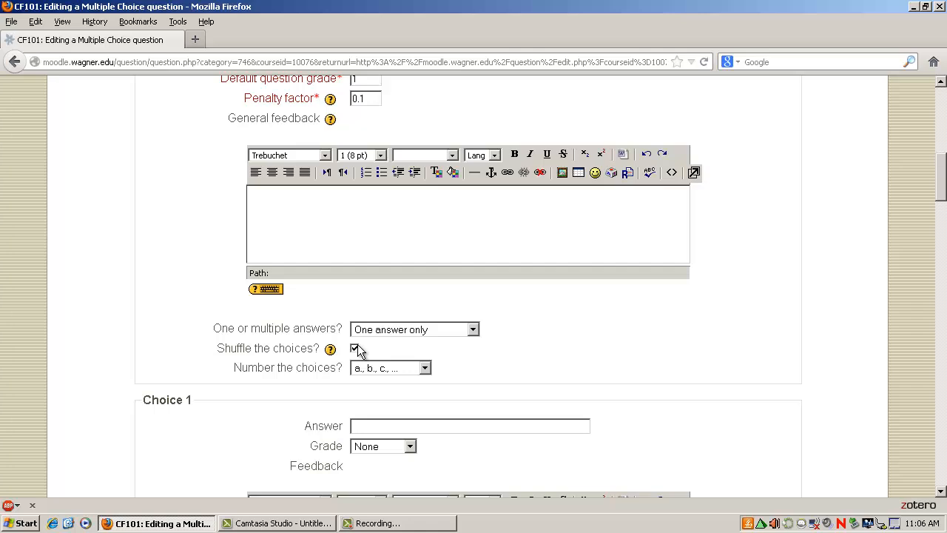
{"action": "left_click", "coordinate": [425, 368]}
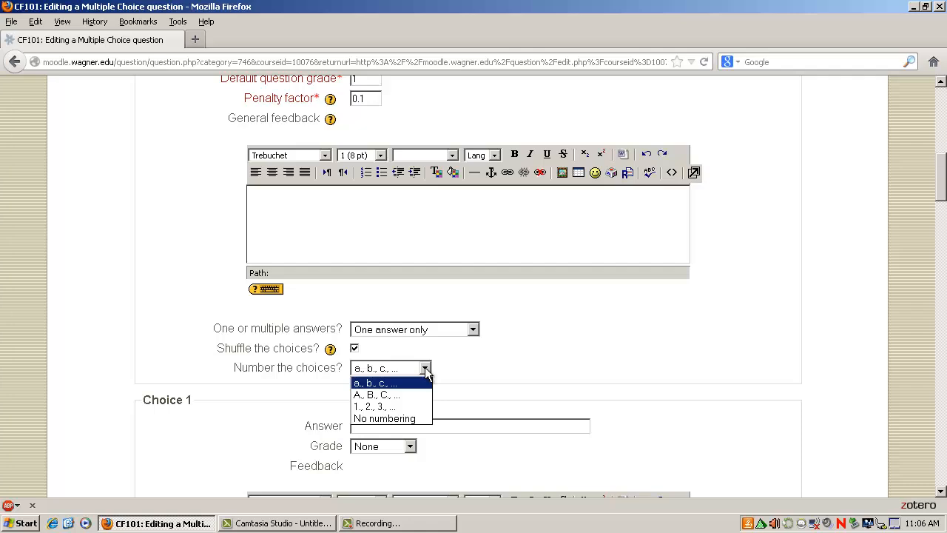
{"action": "left_click", "coordinate": [470, 353]}
Fill in Choice 1 with the answer 1910 and the feedback "That is incorrect."
{"action": "scroll", "coordinate": [468, 348], "scroll_direction": "down", "scroll_amount": 3}
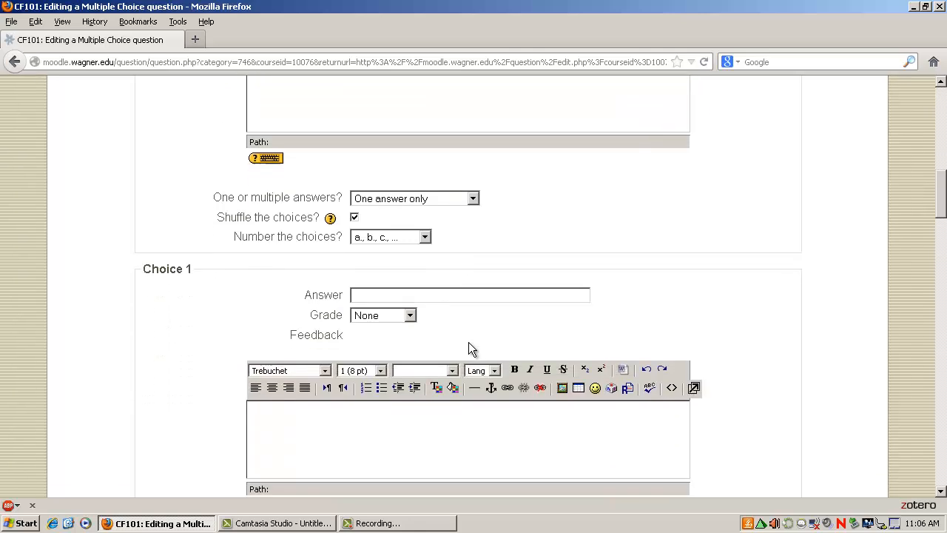
{"action": "scroll", "coordinate": [468, 342], "scroll_direction": "down", "scroll_amount": 1}
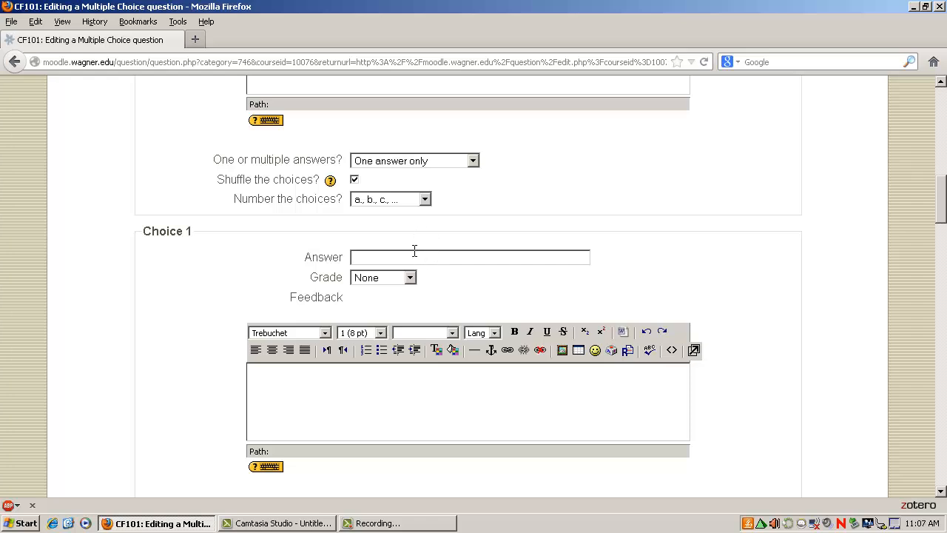
{"action": "type", "text": "910"}
{"action": "left_click", "coordinate": [387, 395]}
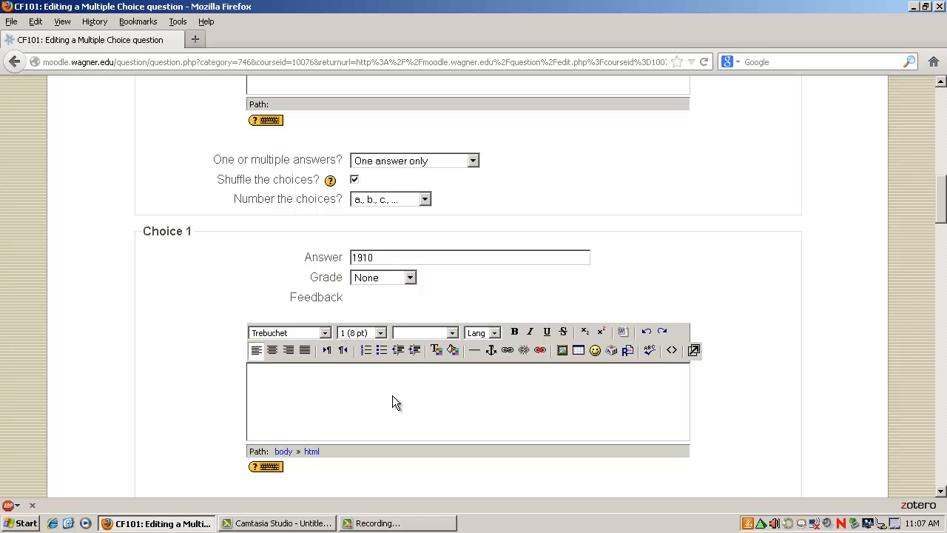
{"action": "type", "text": "That is incorrect."}
{"action": "key", "text": "F9"}
{"action": "key", "text": "F9"}
Fill in Choice 2 with the answer 1937 and the feedback "That is incorrect."
{"action": "scroll", "coordinate": [377, 411], "scroll_direction": "down", "scroll_amount": 5}
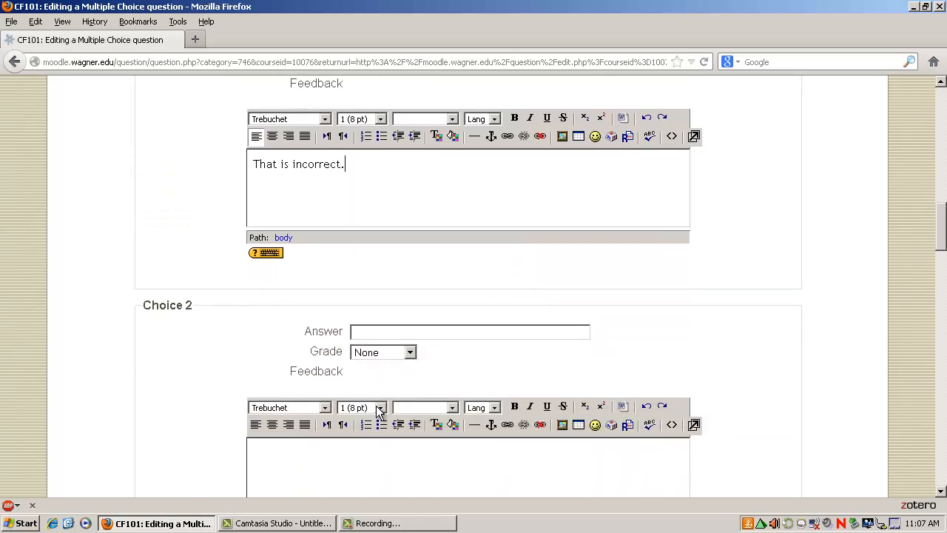
{"action": "scroll", "coordinate": [376, 410], "scroll_direction": "down", "scroll_amount": 1}
{"action": "left_click", "coordinate": [425, 293]}
{"action": "type", "text": "1937"}
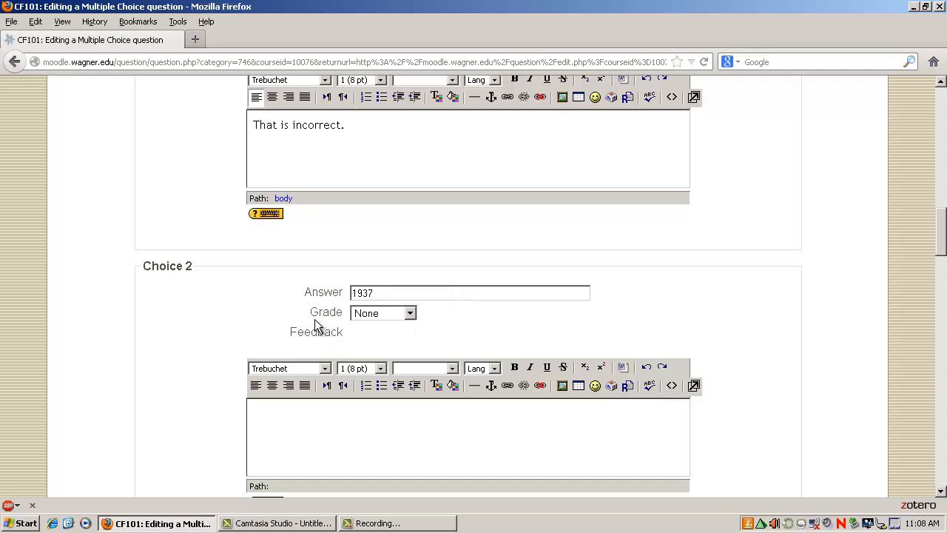
{"action": "left_click", "coordinate": [345, 424]}
{"action": "type", "text": "That i"}
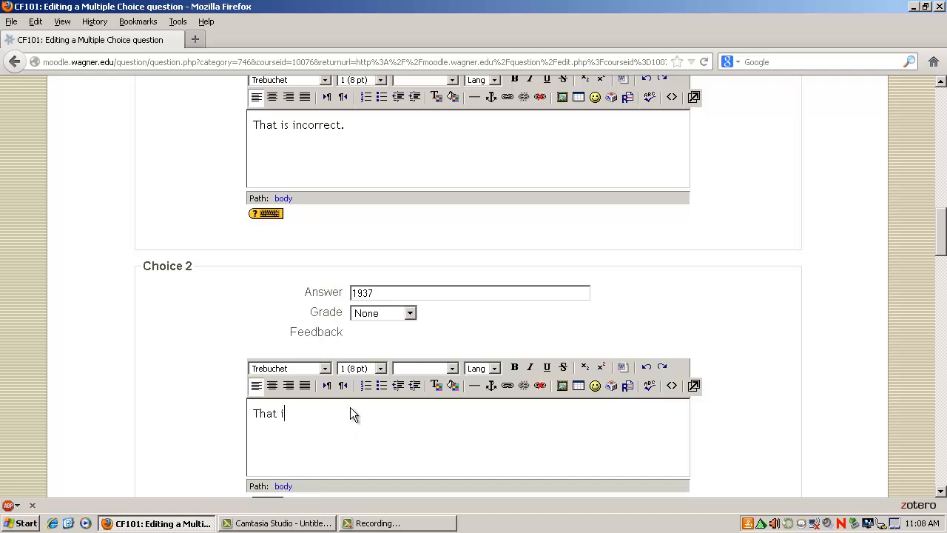
{"action": "type", "text": "s incorrect."}
Enter 1901 as the answer for Choice 3 and set its grade to 100 %
{"action": "scroll", "coordinate": [355, 393], "scroll_direction": "down", "scroll_amount": 6}
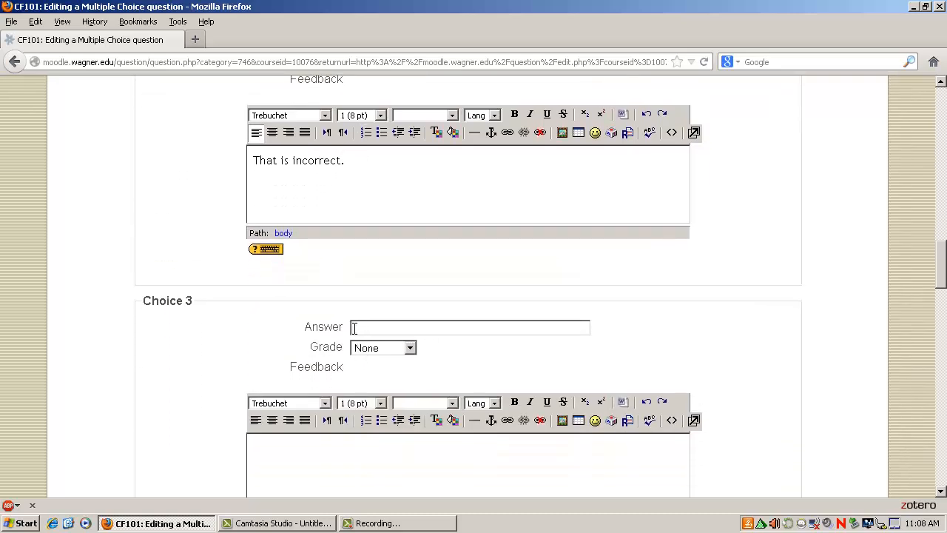
{"action": "left_click", "coordinate": [353, 328]}
{"action": "type", "text": "901"}
{"action": "left_click", "coordinate": [410, 349]}
{"action": "scroll", "coordinate": [375, 164], "scroll_direction": "up", "scroll_amount": 1}
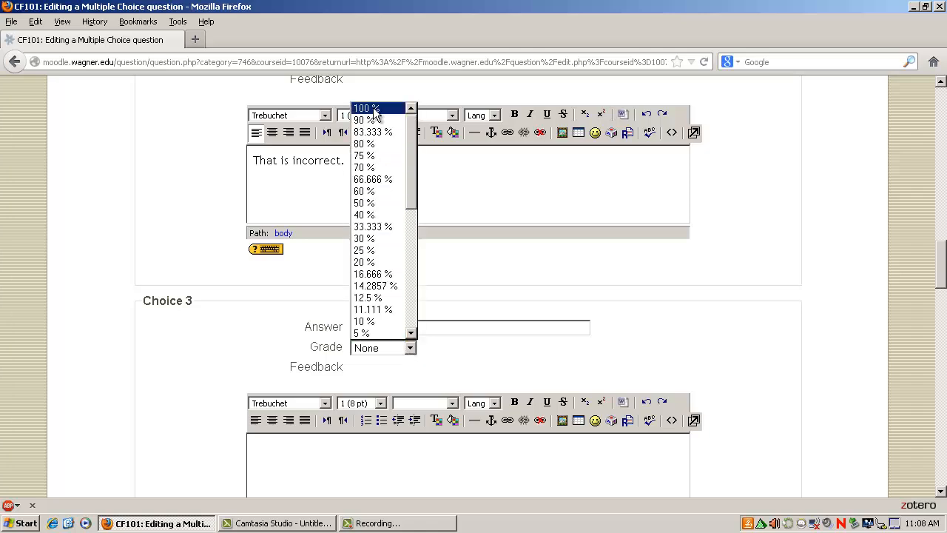
{"action": "left_click", "coordinate": [375, 111]}
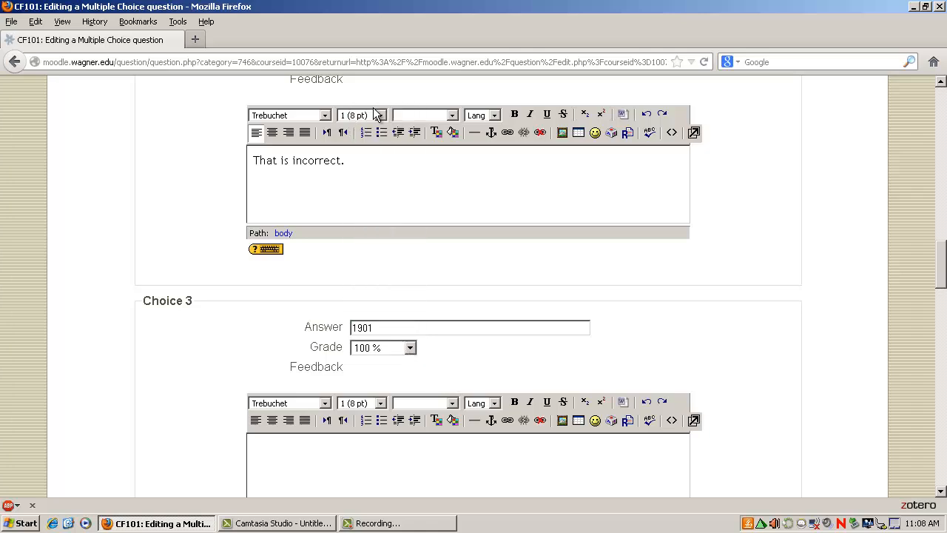
Enter "Great Job!" as the feedback for Choice 3
{"action": "left_click", "coordinate": [401, 455]}
{"action": "type", "text": "Great Job"}
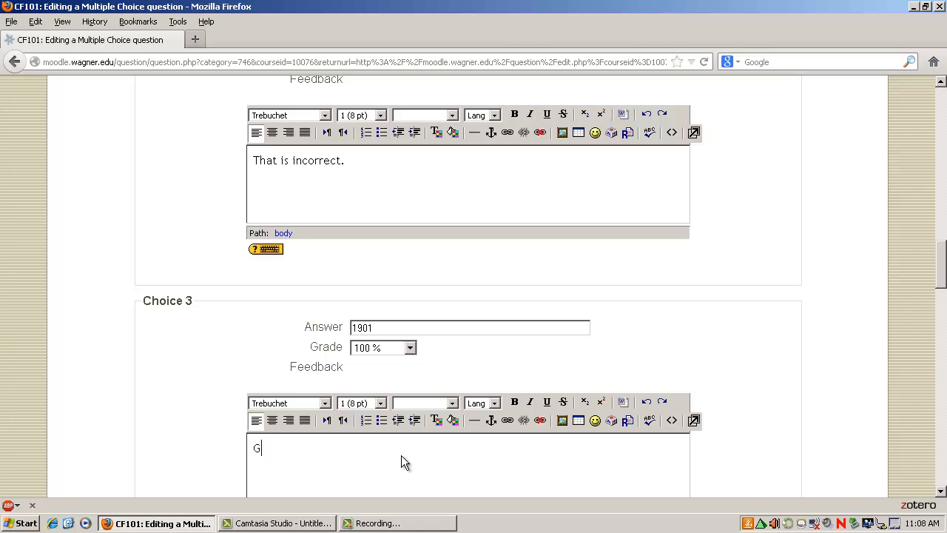
{"action": "type", "text": "!"}
Fill in Choice 4 with the answer 1965 and the feedback "This is incorrect."
{"action": "scroll", "coordinate": [189, 433], "scroll_direction": "down", "scroll_amount": 8}
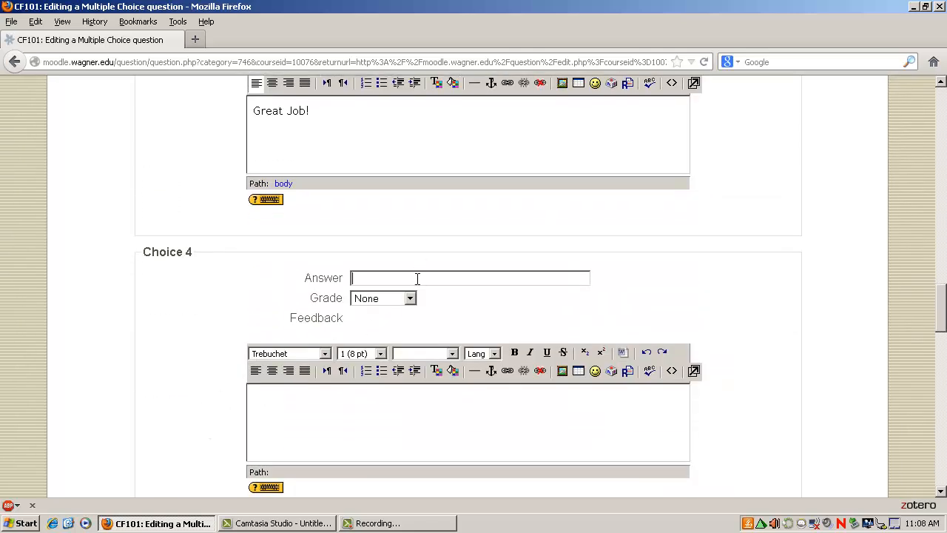
{"action": "type", "text": "1965"}
{"action": "left_click", "coordinate": [350, 413]}
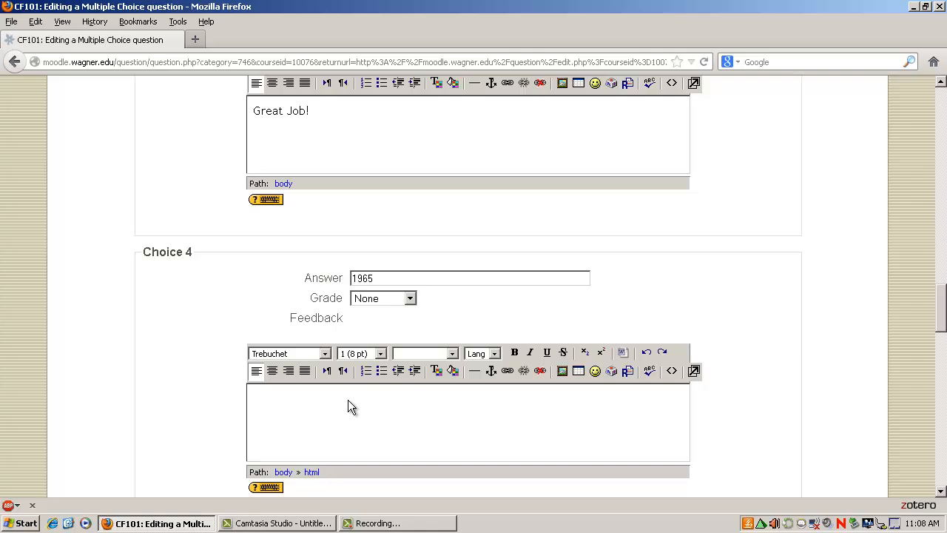
{"action": "type", "text": "This is incorrect"}
{"action": "scroll", "coordinate": [348, 399], "scroll_direction": "down", "scroll_amount": 3}
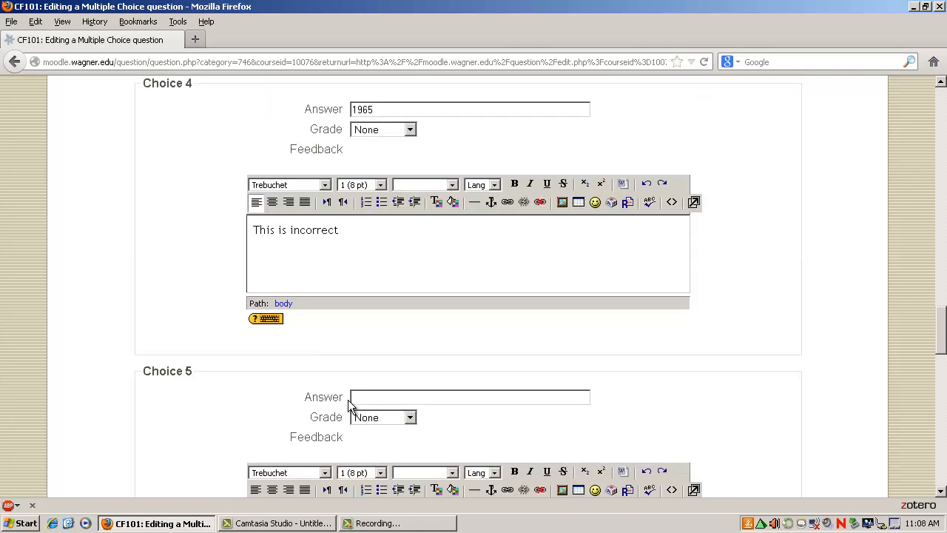
{"action": "type", "text": "."}
Add blanks for three more answer choices to the question
{"action": "scroll", "coordinate": [382, 355], "scroll_direction": "down", "scroll_amount": 4}
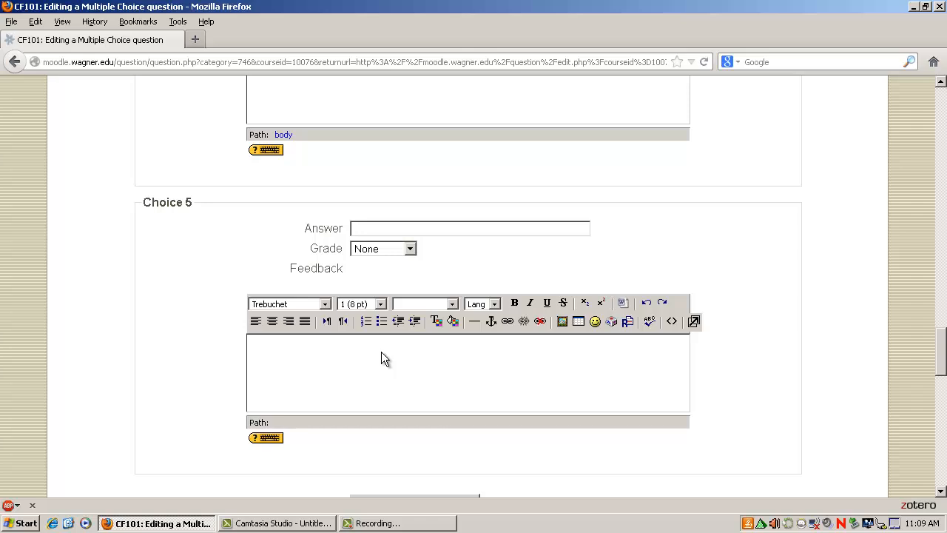
{"action": "scroll", "coordinate": [381, 352], "scroll_direction": "down", "scroll_amount": 4}
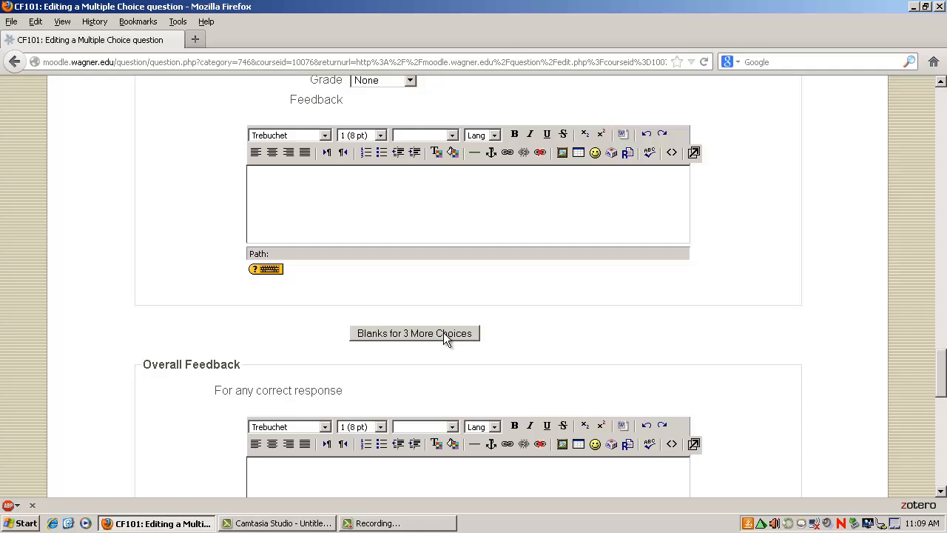
{"action": "left_click", "coordinate": [443, 333]}
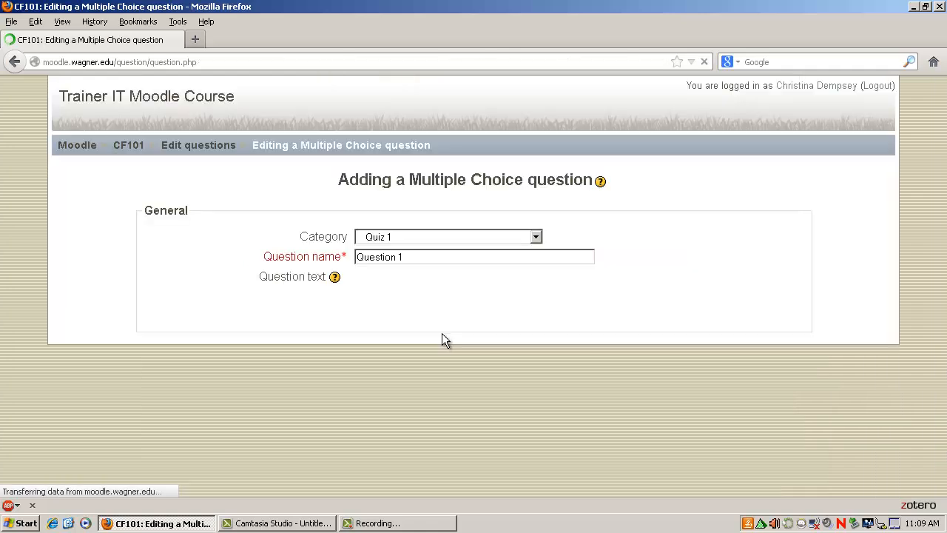
{"action": "scroll", "coordinate": [434, 340], "scroll_direction": "down", "scroll_amount": 14}
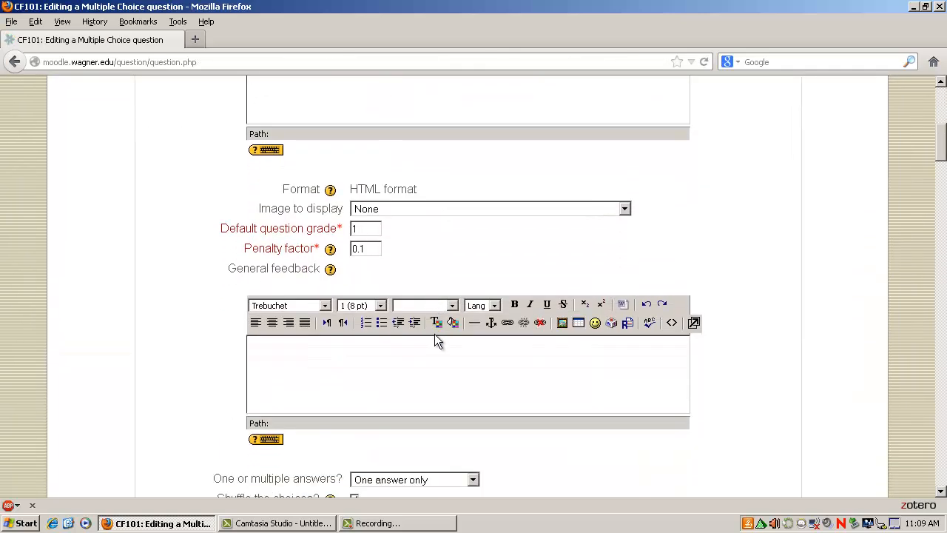
{"action": "scroll", "coordinate": [435, 334], "scroll_direction": "down", "scroll_amount": 17}
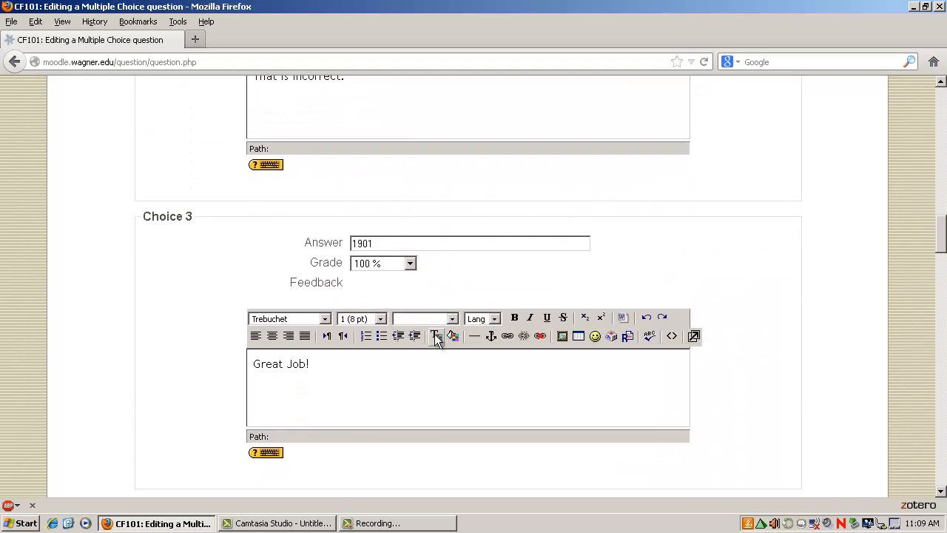
{"action": "scroll", "coordinate": [434, 334], "scroll_direction": "down", "scroll_amount": 19}
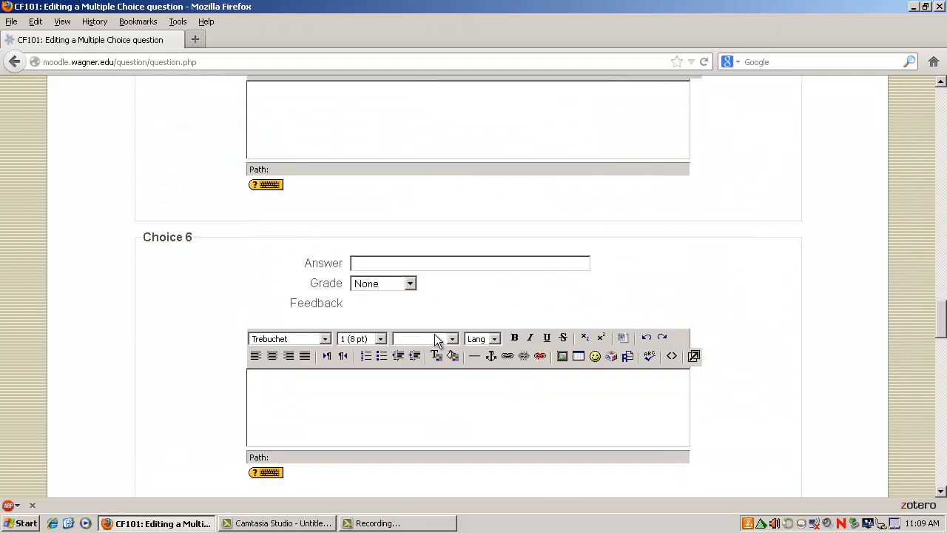
{"action": "scroll", "coordinate": [435, 341], "scroll_direction": "down", "scroll_amount": 14}
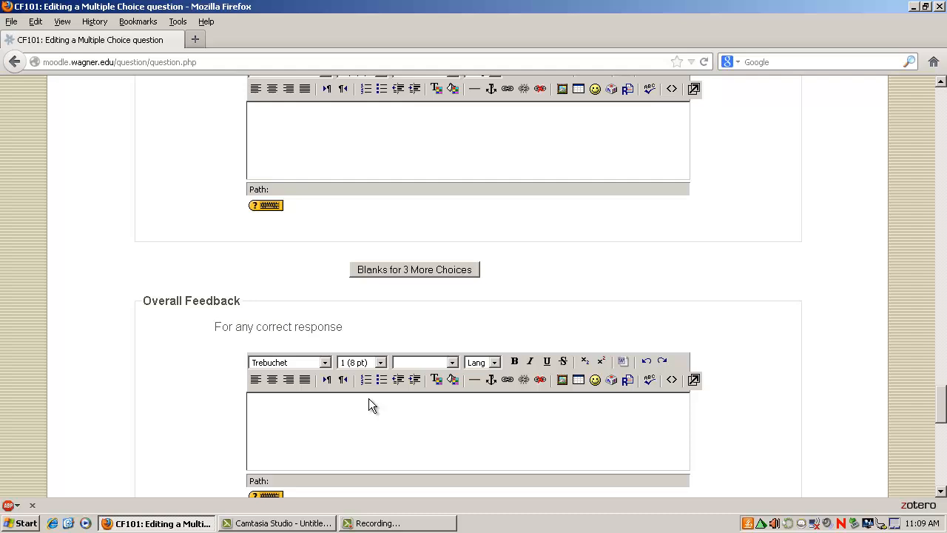
Leave the overall feedback fields empty and save the multiple choice question to the question bank
{"action": "scroll", "coordinate": [371, 399], "scroll_direction": "down", "scroll_amount": 8}
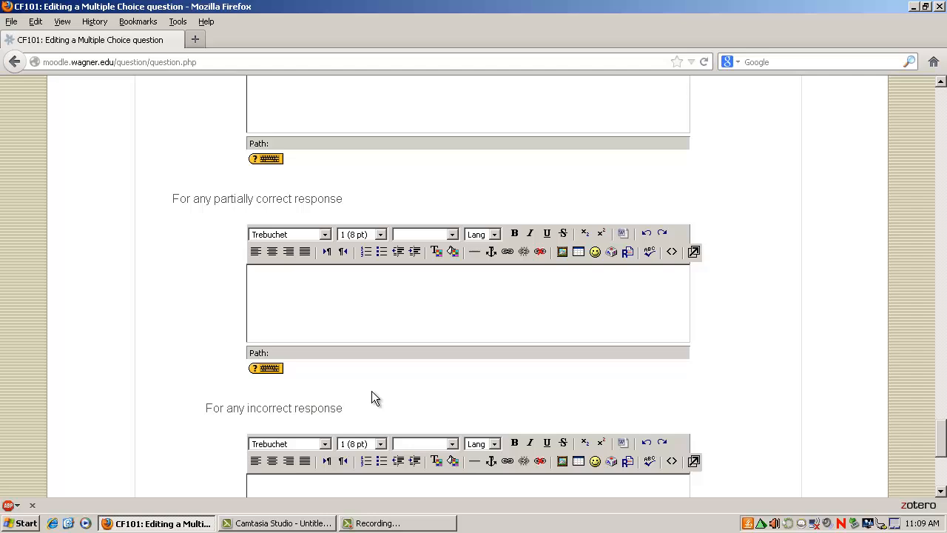
{"action": "scroll", "coordinate": [394, 382], "scroll_direction": "down", "scroll_amount": 6}
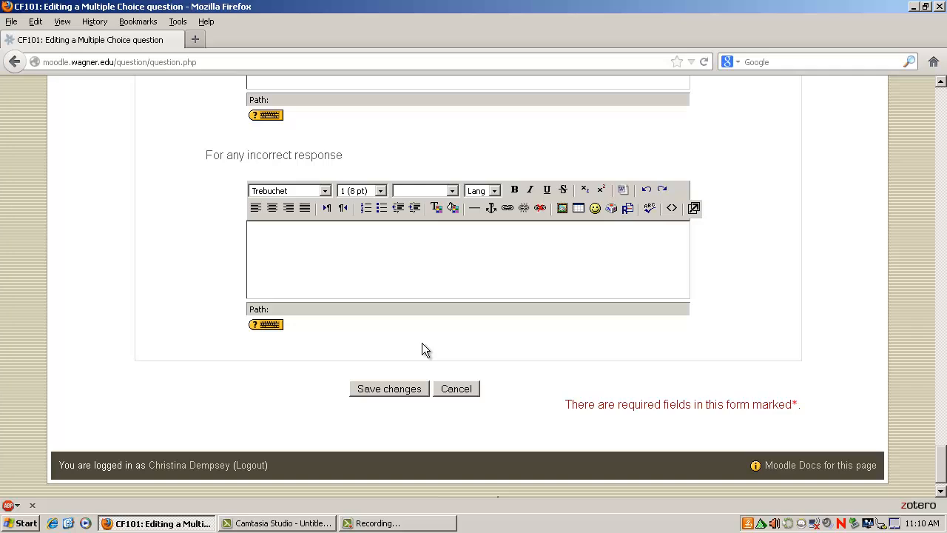
{"action": "left_click", "coordinate": [384, 388]}
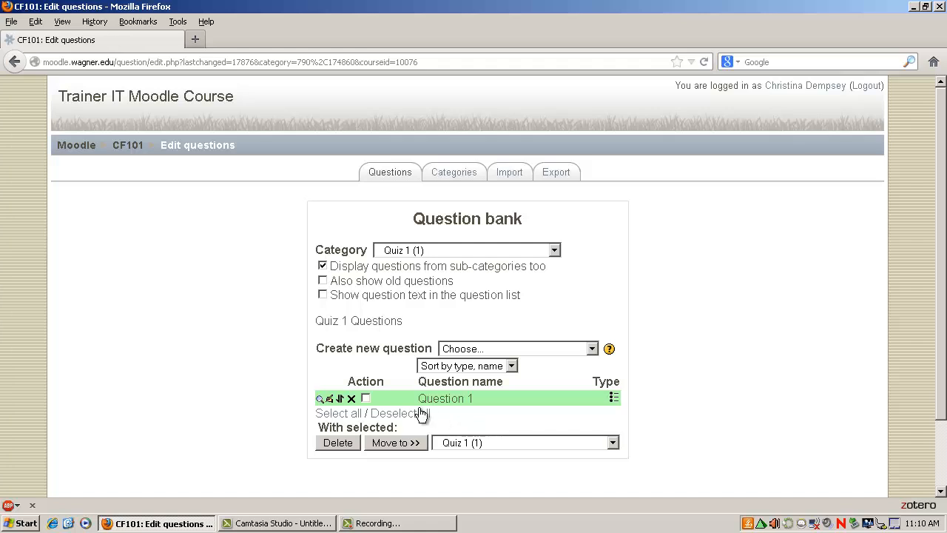
Preview Question 1 from the question bank and submit 1965 as a test answer
{"action": "left_click", "coordinate": [320, 401]}
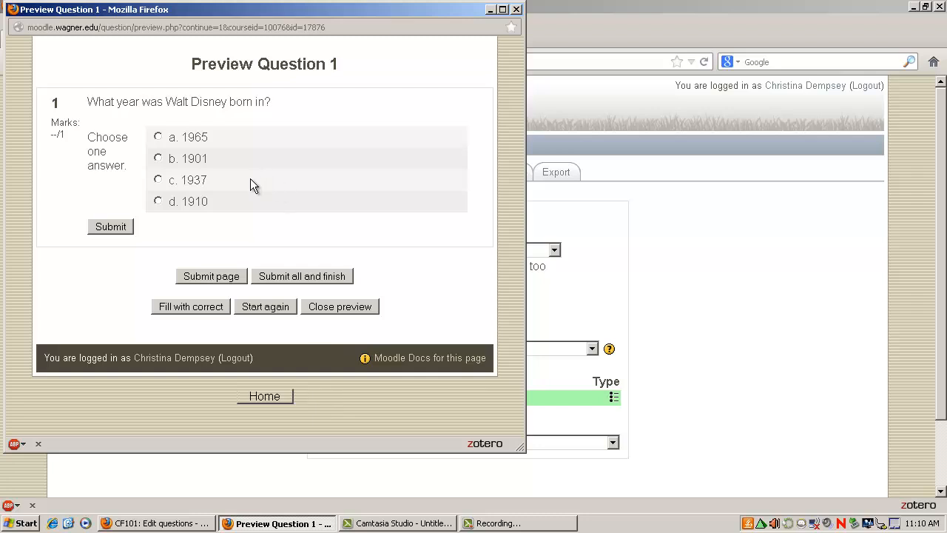
{"action": "left_click", "coordinate": [158, 138]}
{"action": "left_click", "coordinate": [111, 232]}
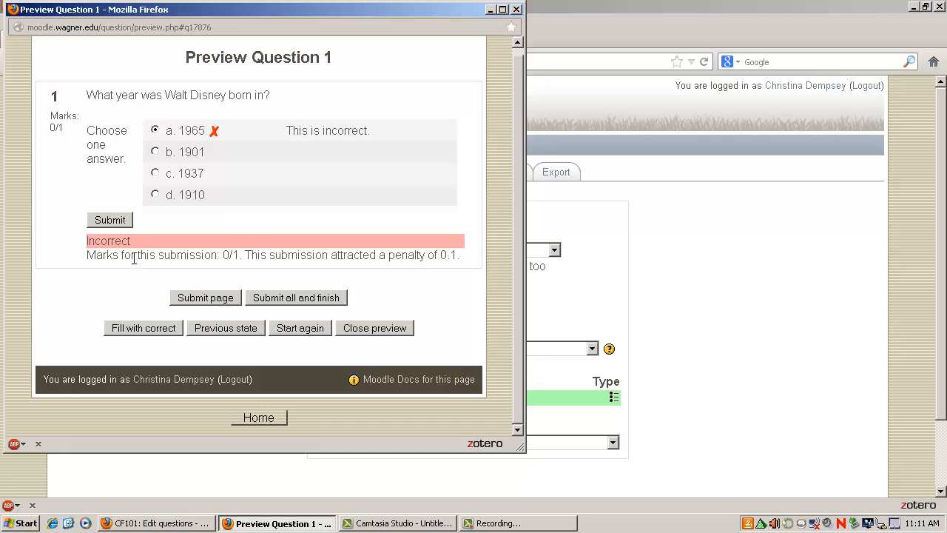
Submit 1901 as the answer in the Question 1 preview and close the preview
{"action": "left_click", "coordinate": [155, 152]}
{"action": "left_click", "coordinate": [118, 220]}
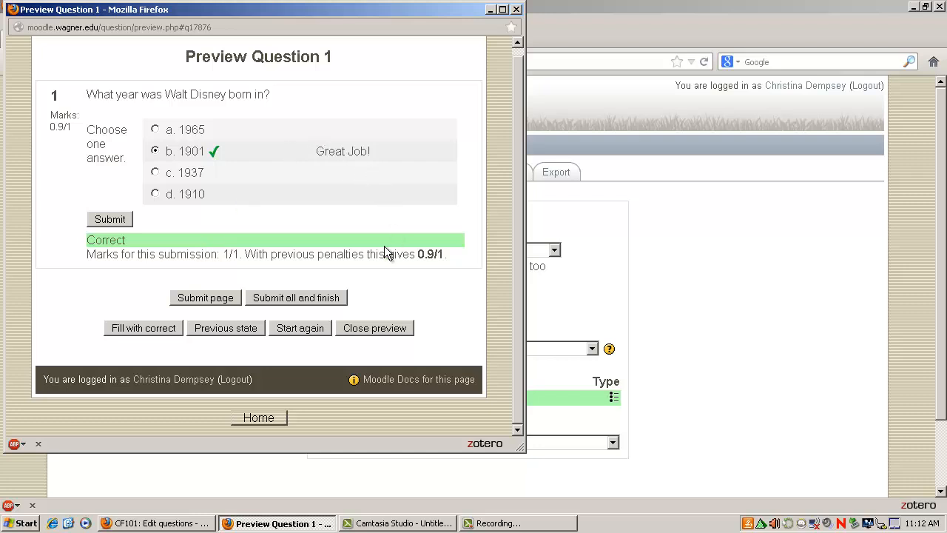
{"action": "left_click", "coordinate": [385, 328]}
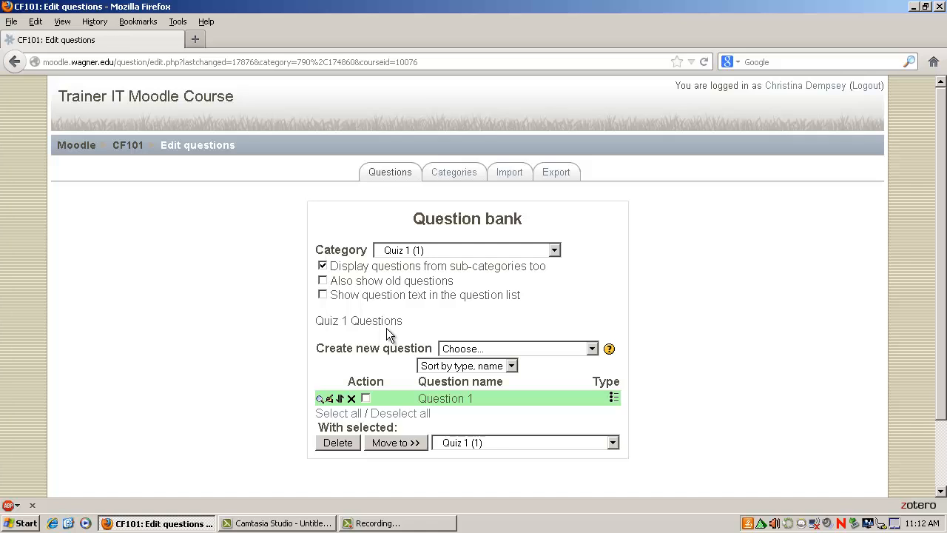